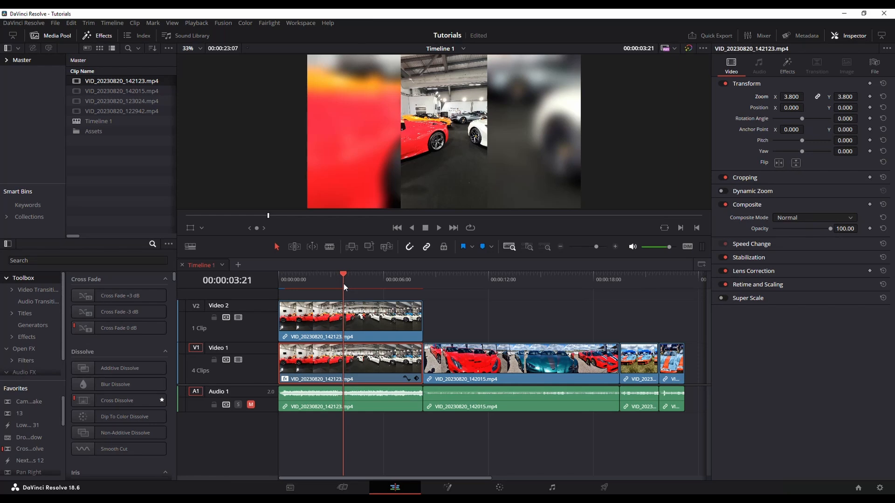
# Undo the zoomed and blurred background edits and the Video 2 duplicate of the first timeline clip
pyautogui.moveTo(343, 284)
pyautogui.mouseDown()
pyautogui.moveTo(357, 281)
pyautogui.moveTo(343, 283)
pyautogui.mouseUp()
pyautogui.hotkey('ctrl', 'z')
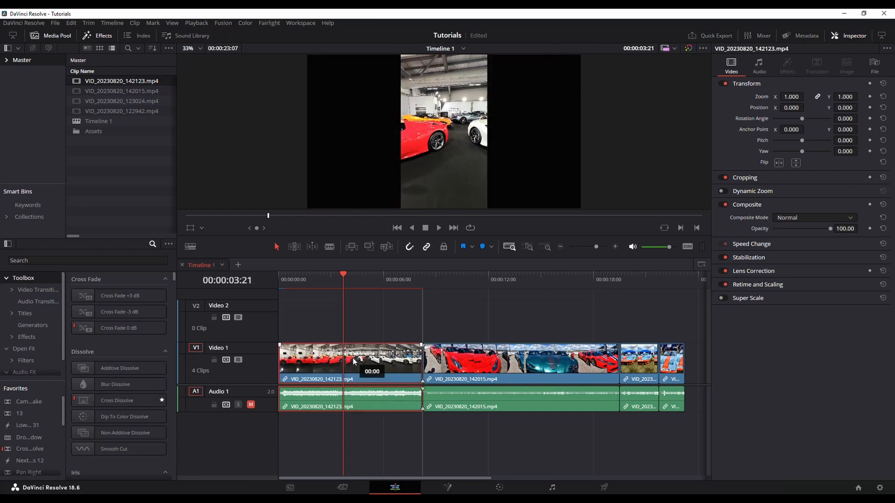
pyautogui.moveTo(438, 277); pyautogui.dragTo(323, 302)
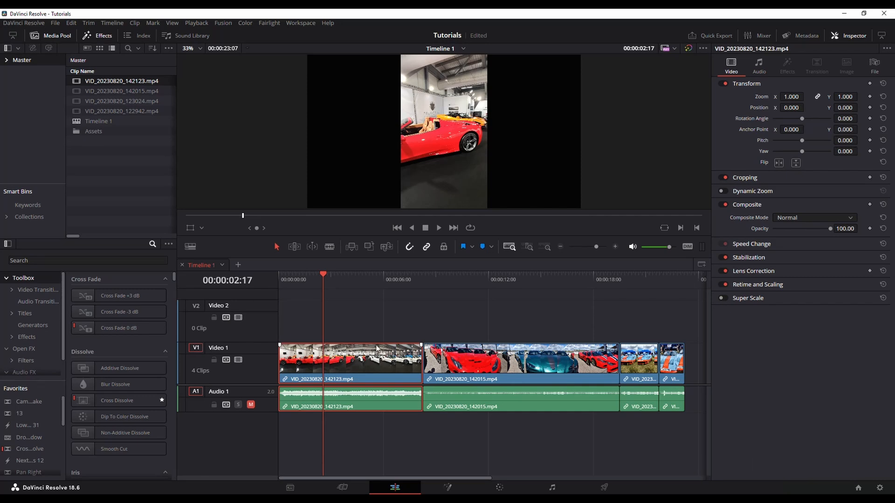
# Duplicate the first Video 1 clip onto Video 2 and place the other three media pool clips after it there
pyautogui.moveTo(377, 356); pyautogui.dragTo(372, 331)
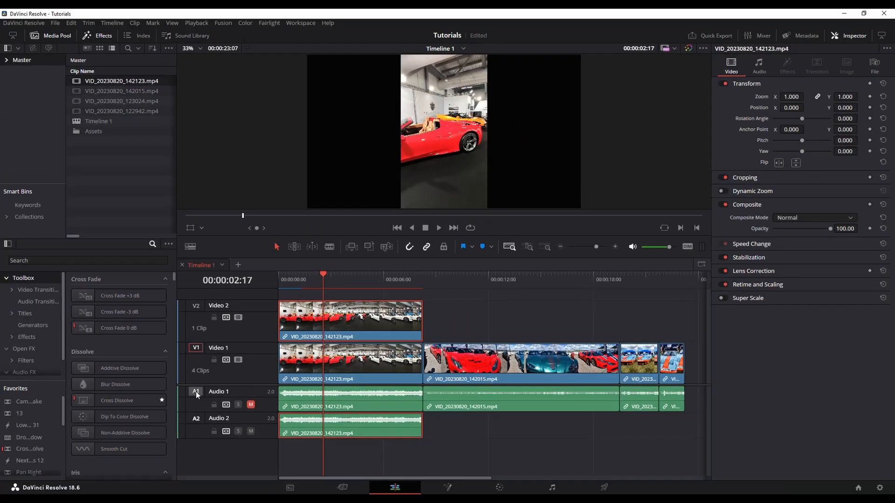
pyautogui.click(98, 92)
pyautogui.keyDown('shift'); pyautogui.click(110, 113); pyautogui.keyUp('shift')
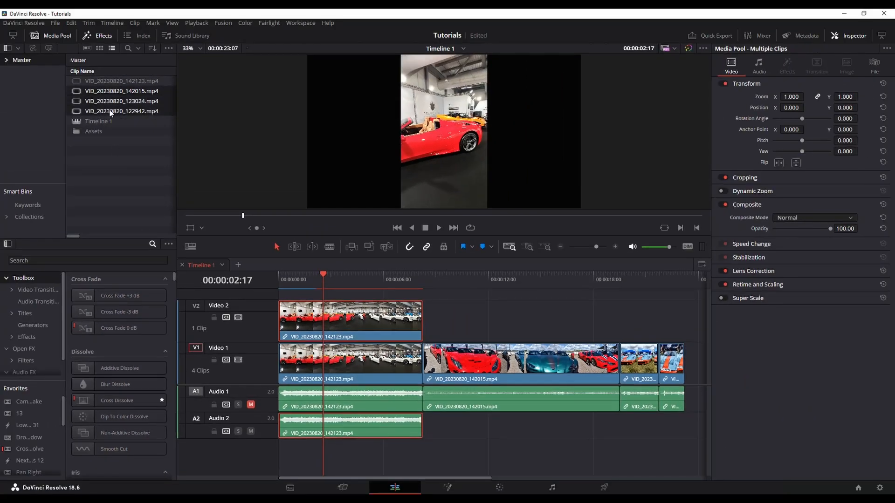
pyautogui.moveTo(123, 114); pyautogui.dragTo(430, 314)
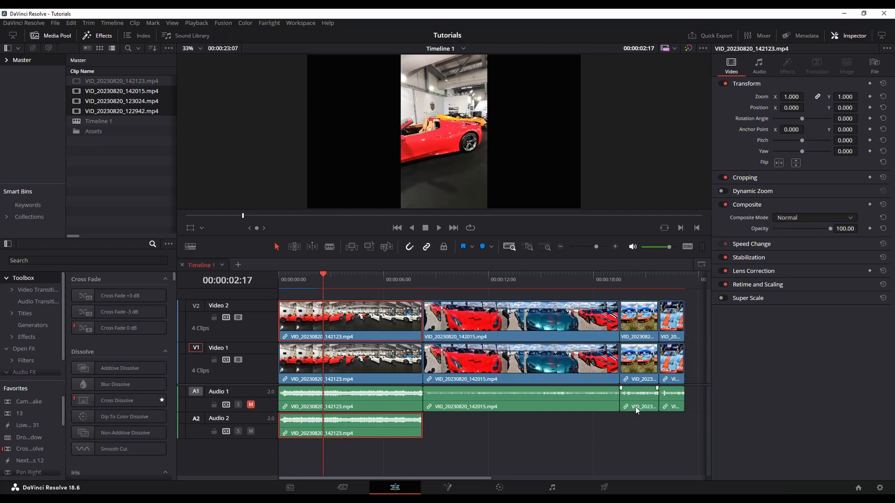
# Set the zoom of the first Video 1 clip, VID_20230820_142123.mp4, to 3.260 and save the project
pyautogui.click(483, 281)
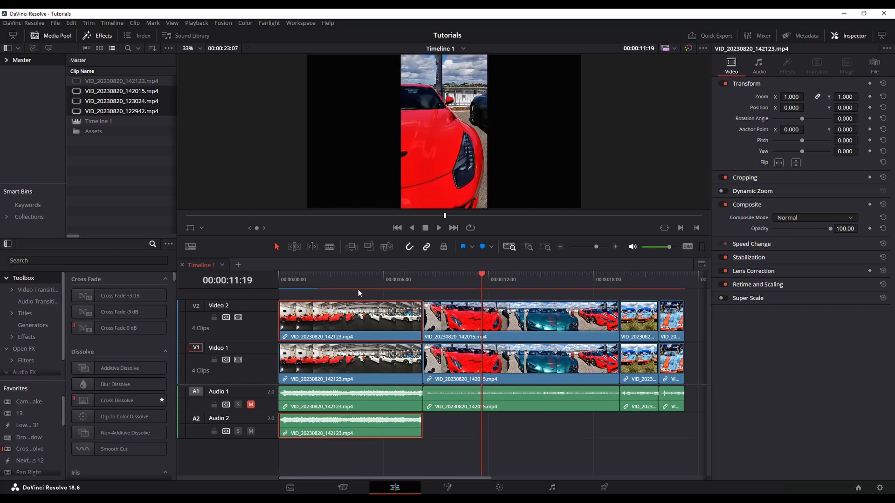
pyautogui.click(340, 282)
pyautogui.click(350, 358)
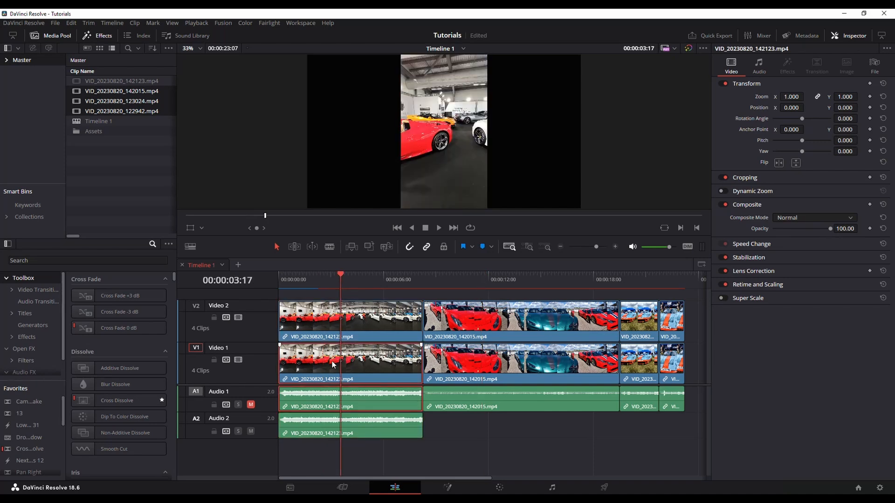
pyautogui.moveTo(791, 97); pyautogui.dragTo(853, 97)
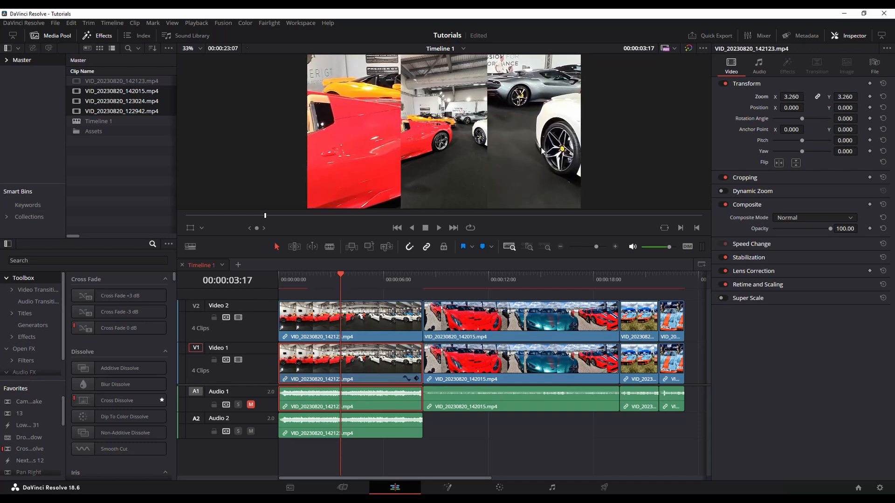
pyautogui.hotkey('ctrl', 's')
# Apply the Open FX Gaussian Blur to the first Video 1 clip and set its horizontal and vertical strength to 0.721
pyautogui.click(27, 350)
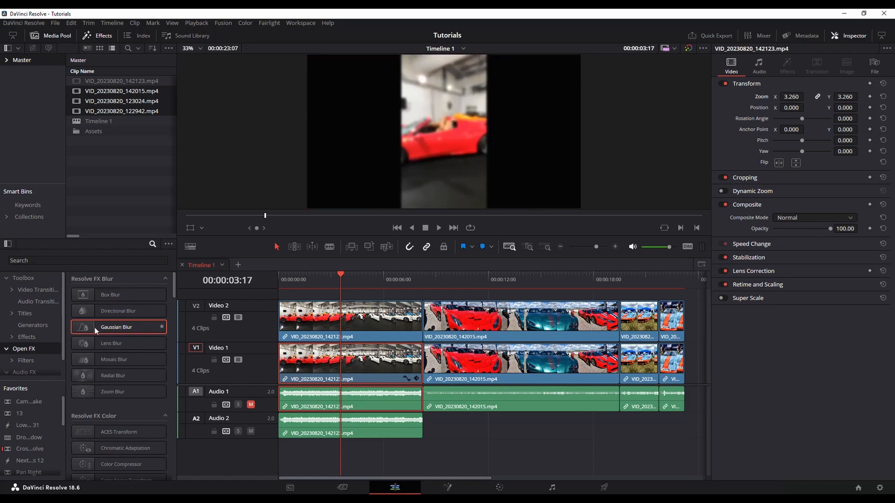
pyautogui.moveTo(94, 329); pyautogui.dragTo(328, 369)
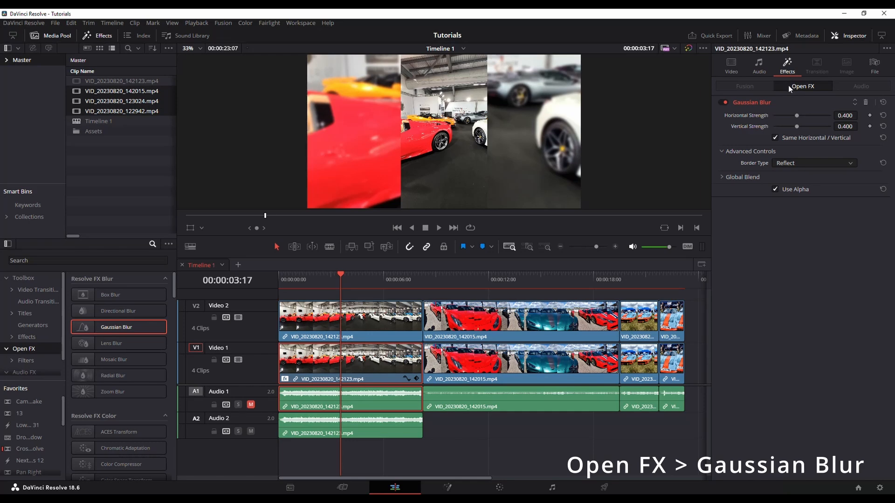
pyautogui.moveTo(797, 116); pyautogui.dragTo(814, 117)
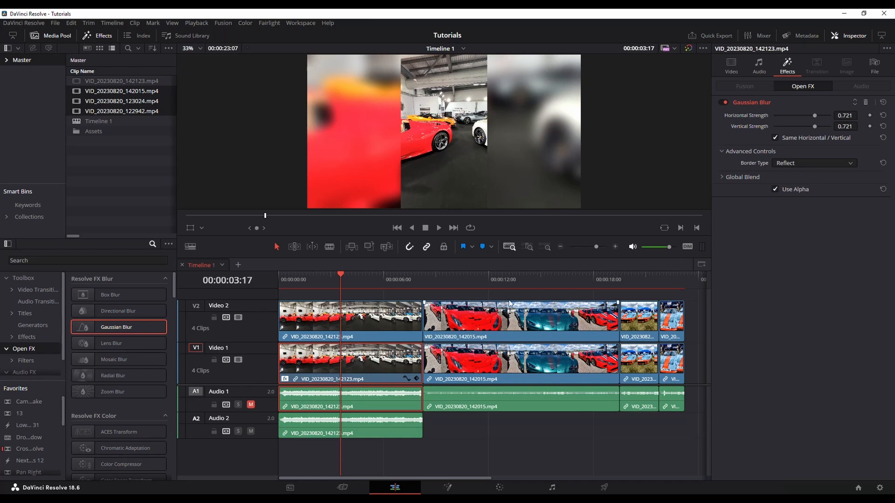
# Set the zoom of the remaining three Video 1 clips together to 3.260
pyautogui.click(490, 278)
pyautogui.click(495, 350)
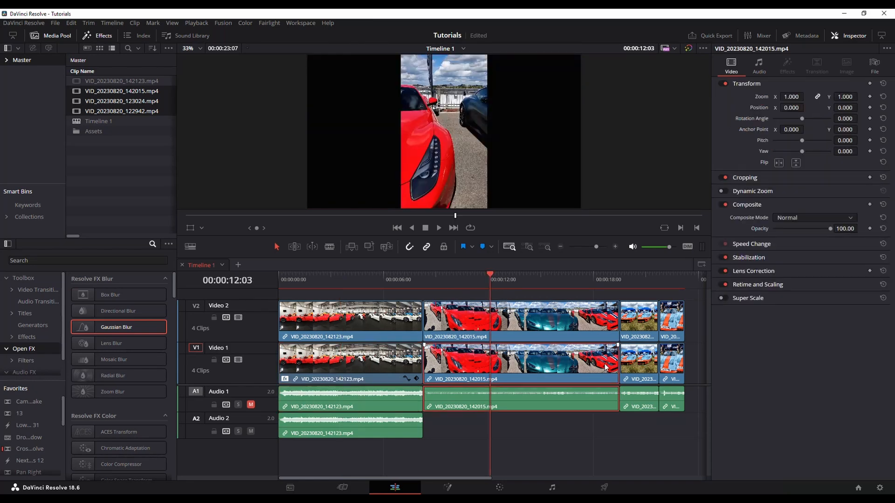
pyautogui.keyDown('shift'); pyautogui.click(677, 363); pyautogui.keyUp('shift')
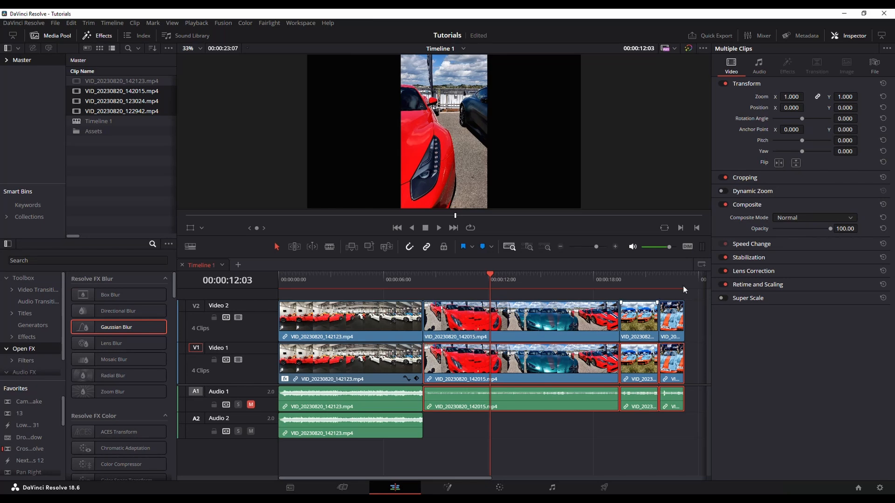
pyautogui.moveTo(791, 97); pyautogui.dragTo(818, 96)
# Apply Gaussian Blur to the three selected clips and set the strength to 0.744 on VID_20230820_142015.mp4
pyautogui.doubleClick(87, 328)
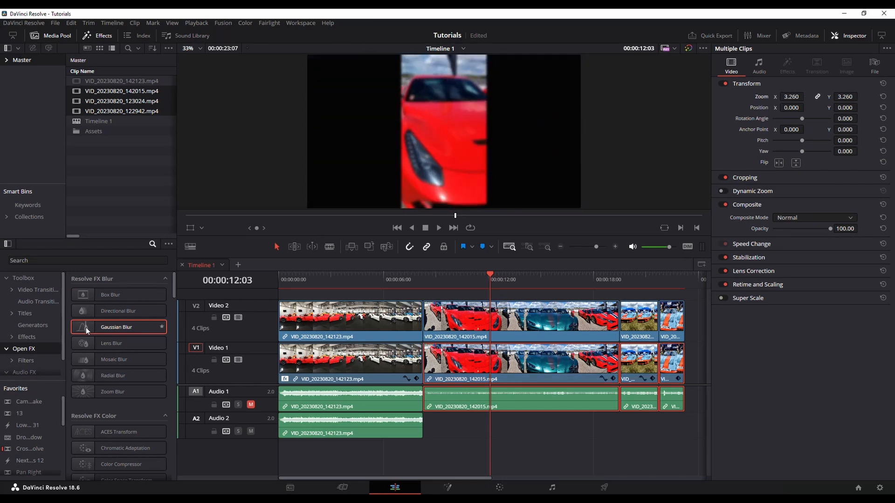
pyautogui.moveTo(87, 328); pyautogui.dragTo(450, 369)
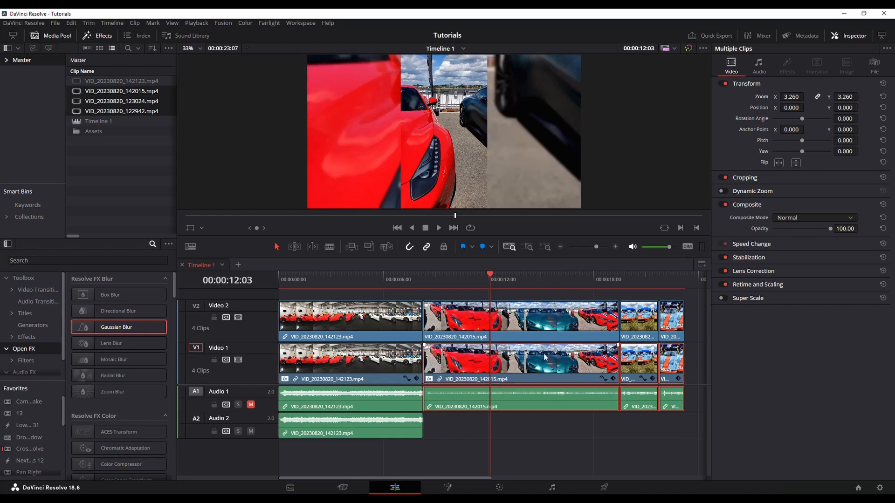
pyautogui.click(525, 275)
pyautogui.click(788, 65)
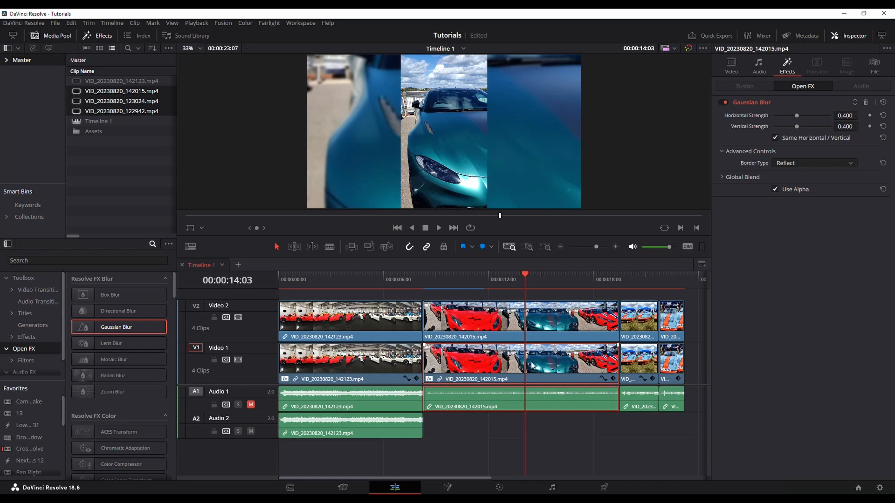
pyautogui.moveTo(792, 125); pyautogui.dragTo(815, 115)
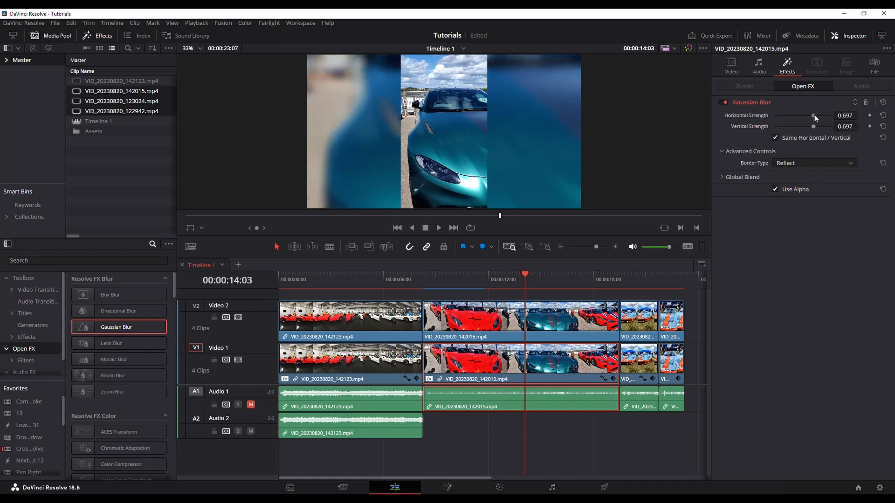
# Increase the Gaussian Blur strength on the third Video 1 clip, VID_20230820_123024.mp4
pyautogui.click(636, 281)
pyautogui.click(629, 366)
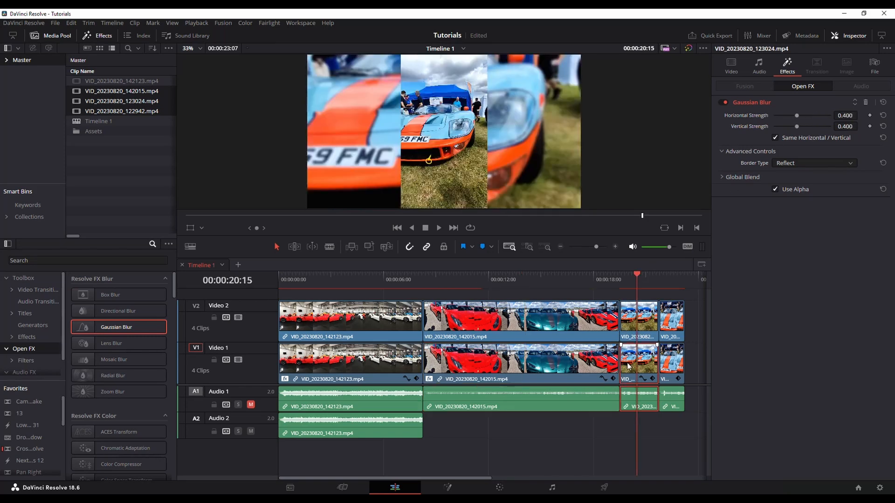
pyautogui.moveTo(798, 115); pyautogui.dragTo(812, 115)
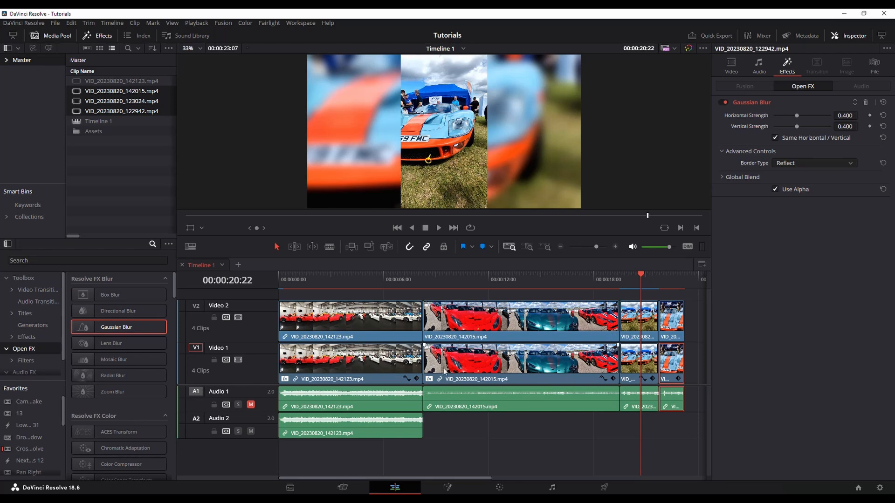
# Copy the VID_20230820_142015.mp4 clip on Video 1 and paste its video attributes, including Plugins, onto the last Video 1 clip
pyautogui.click(481, 359)
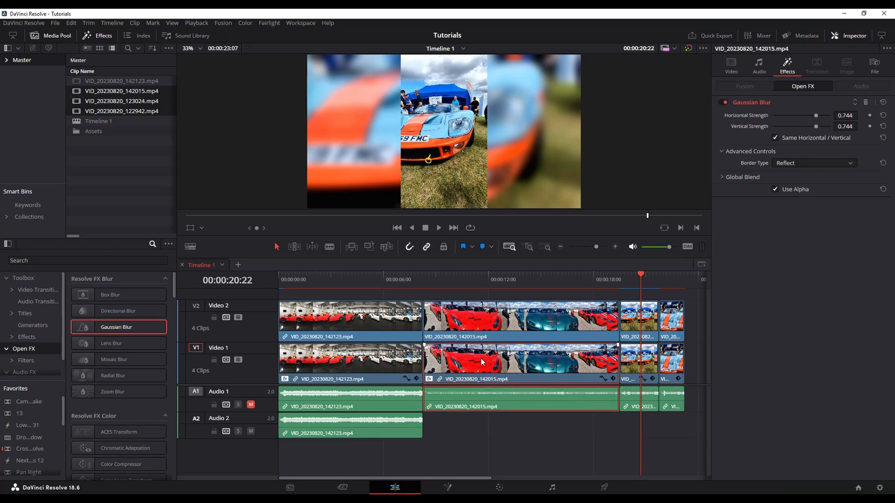
pyautogui.rightClick(482, 361)
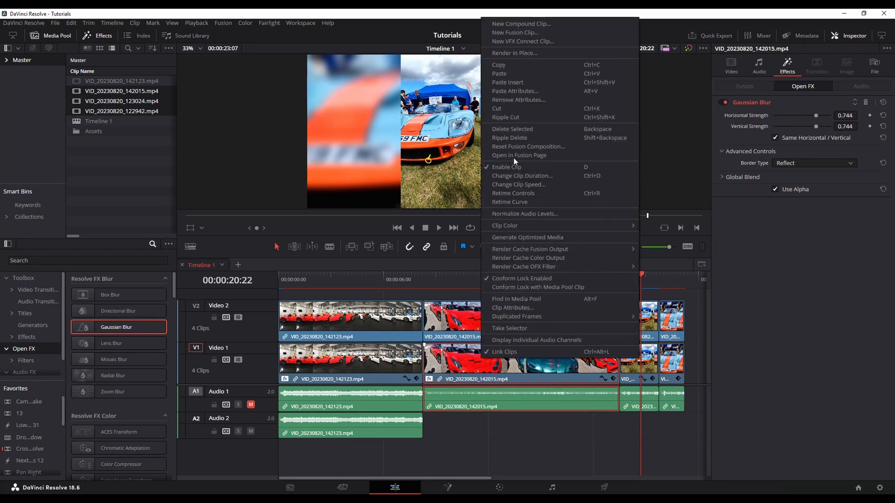
pyautogui.click(506, 66)
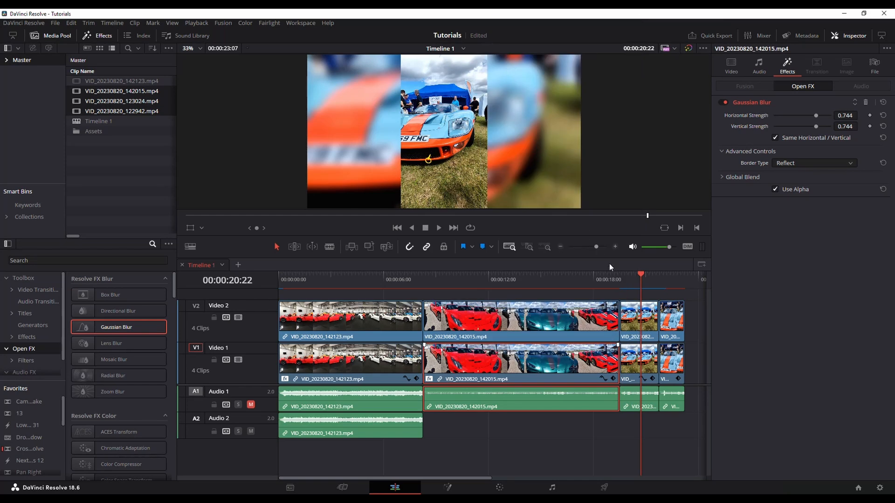
pyautogui.click(671, 362)
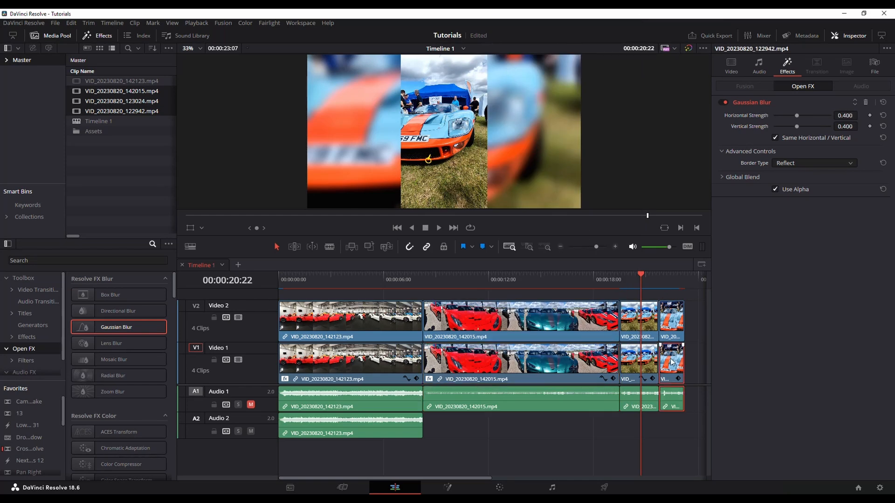
pyautogui.rightClick(671, 362)
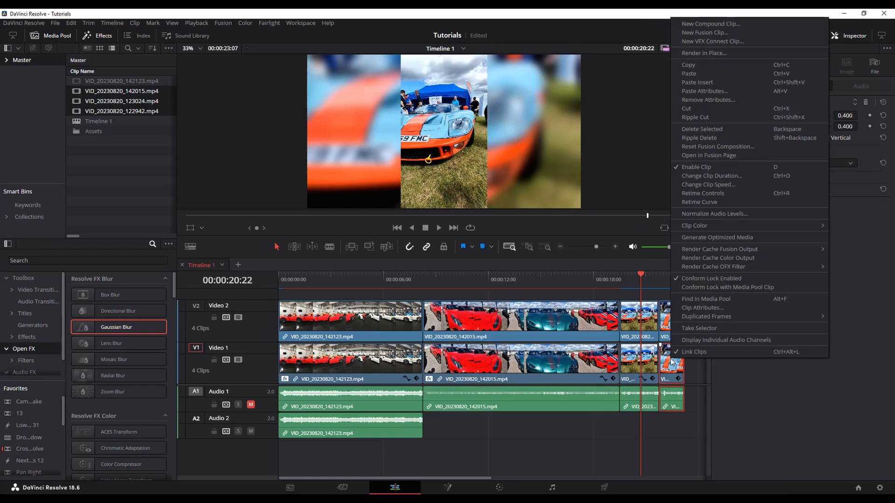
pyautogui.click(695, 91)
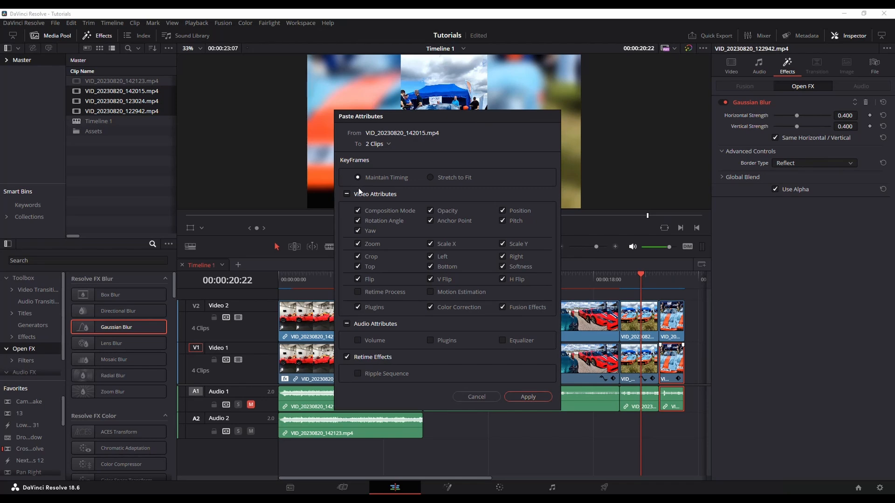
pyautogui.click(528, 396)
pyautogui.click(659, 277)
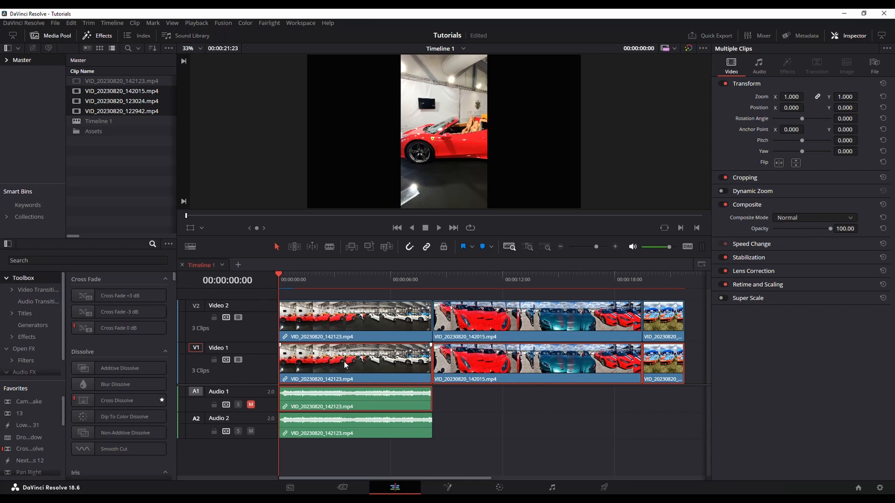
# Set the zoom of all three selected Video 1 clips to 3.320
pyautogui.moveTo(789, 96); pyautogui.dragTo(813, 97)
pyautogui.rightClick(388, 363)
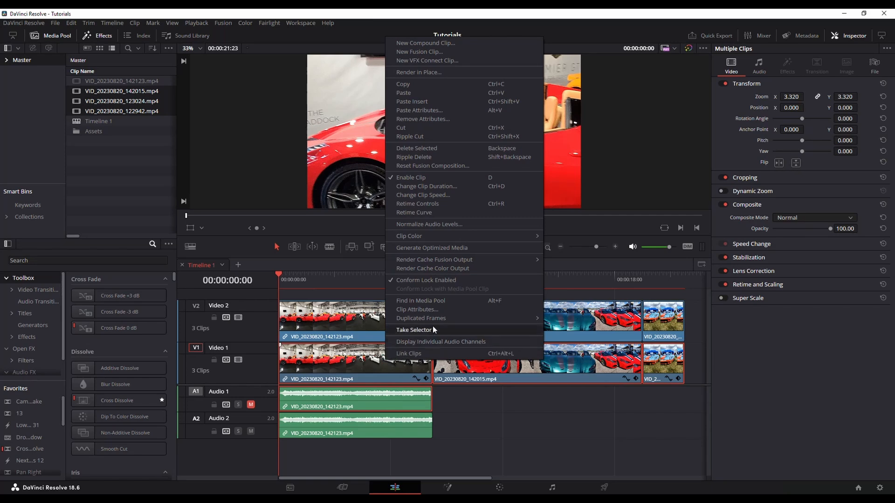
# Open the first Video 1 clip, VID_20230820_142123.mp4, in the Fusion page
pyautogui.rightClick(363, 356)
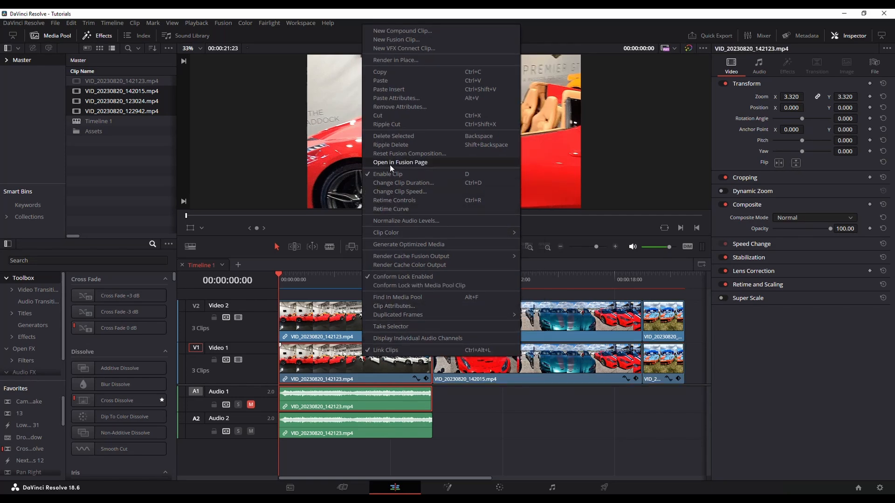
pyautogui.press('Escape')
pyautogui.hotkey('shift', '5')
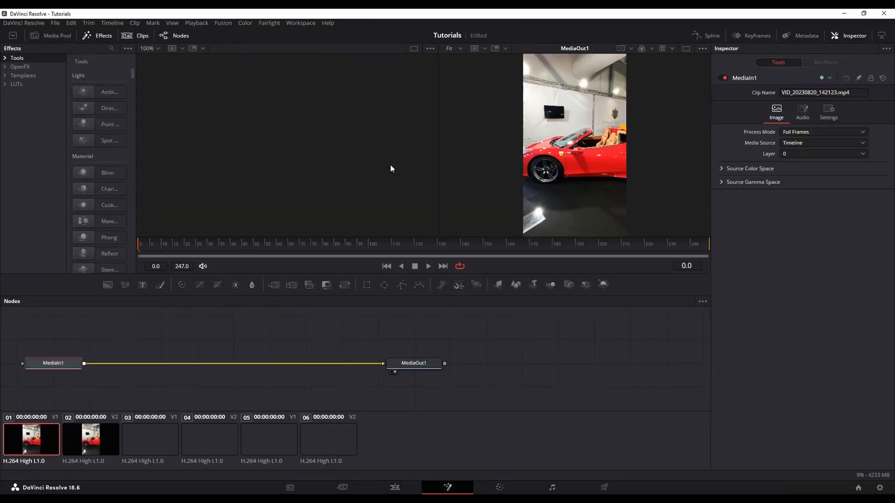
# Search the effects for blur, insert a Blur node between MediaIn1 and MediaOut1, and set its Blur Size to 75.6
pyautogui.click(96, 36)
pyautogui.click(98, 36)
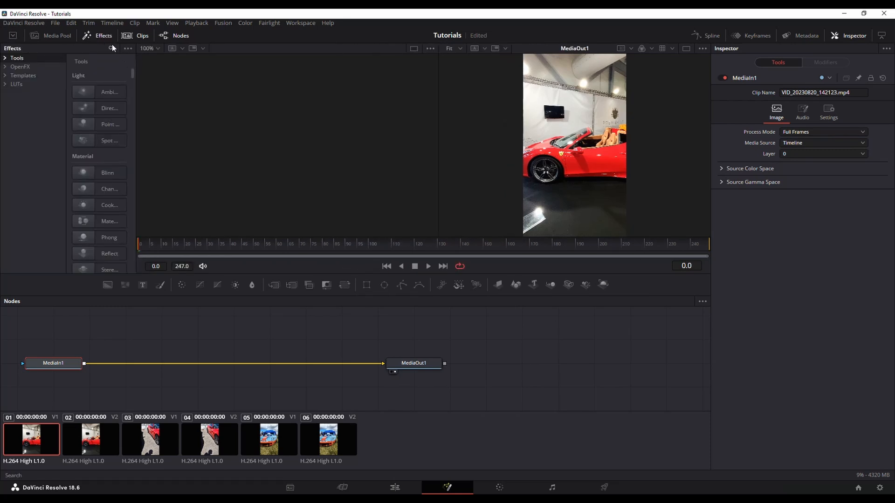
pyautogui.click(109, 49)
pyautogui.write('blur')
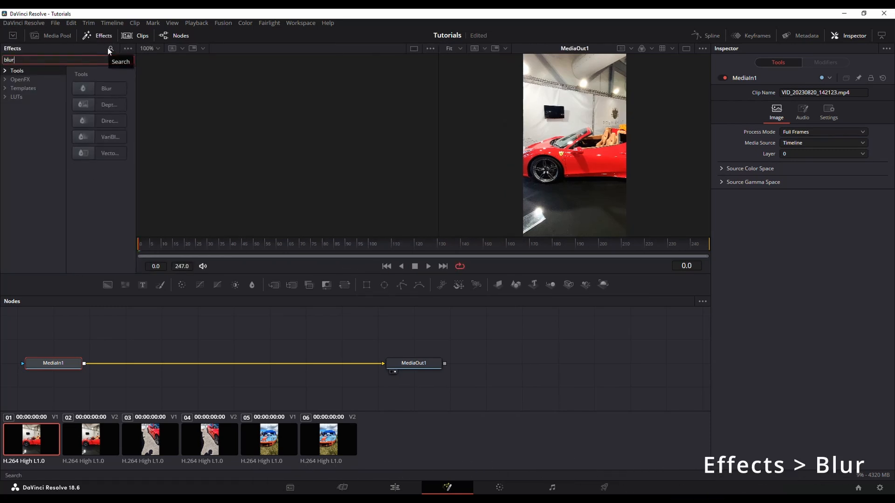
pyautogui.click(105, 87)
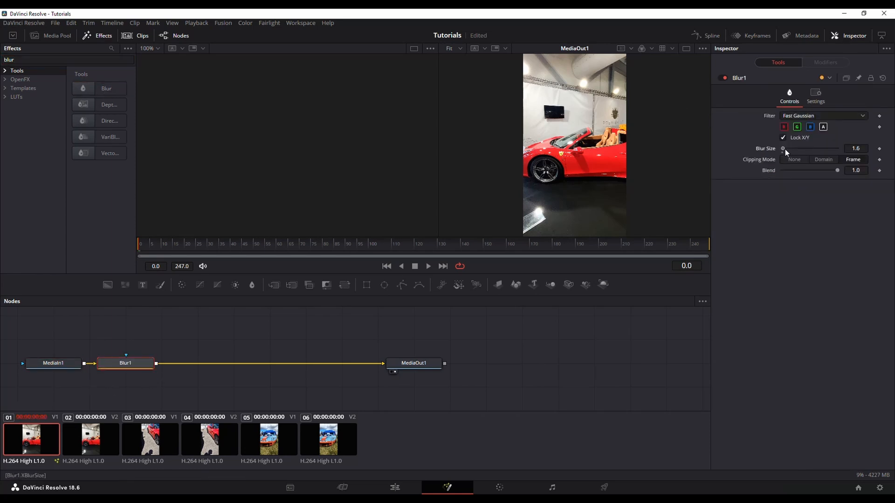
pyautogui.moveTo(785, 149); pyautogui.dragTo(823, 148)
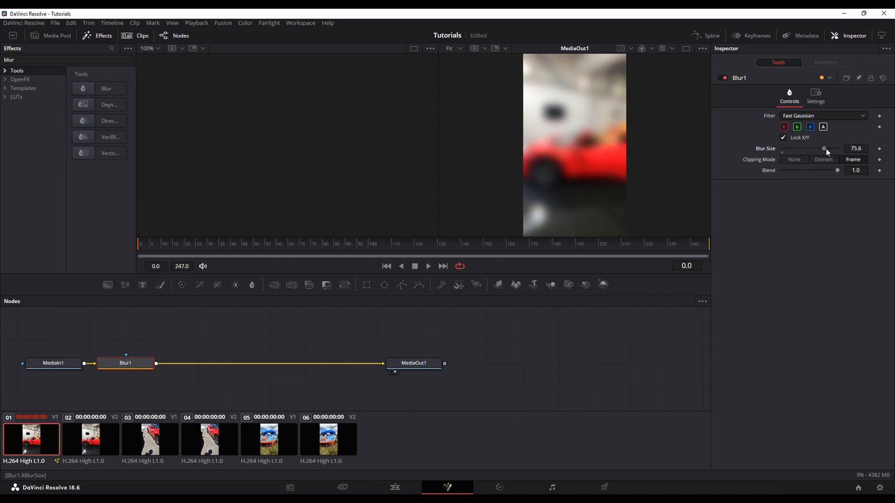
# On the Edit page, copy the first Video 1 clip and paste its video attributes, including Fusion Effects, onto the other two Video 1 clips
pyautogui.click(396, 488)
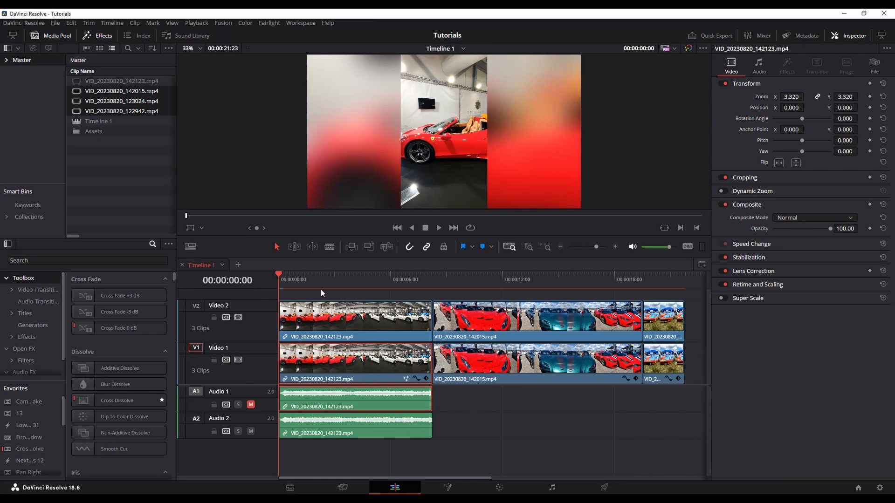
pyautogui.rightClick(345, 362)
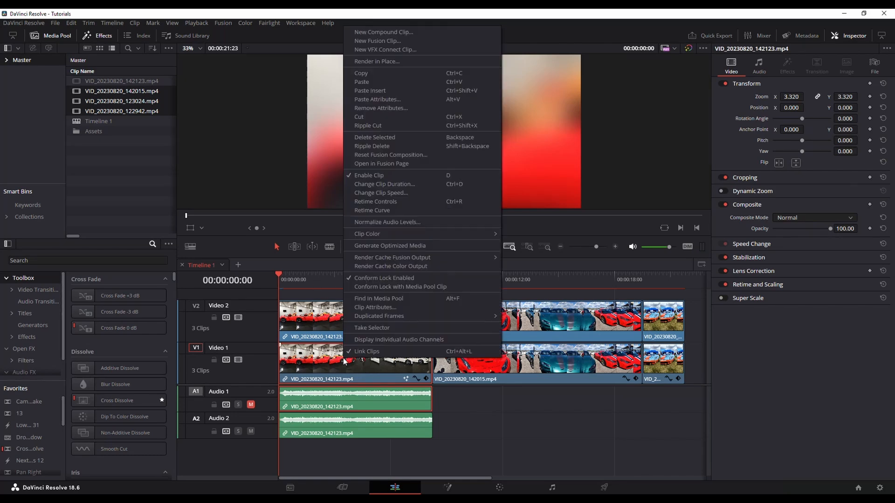
pyautogui.click(423, 70)
pyautogui.rightClick(480, 371)
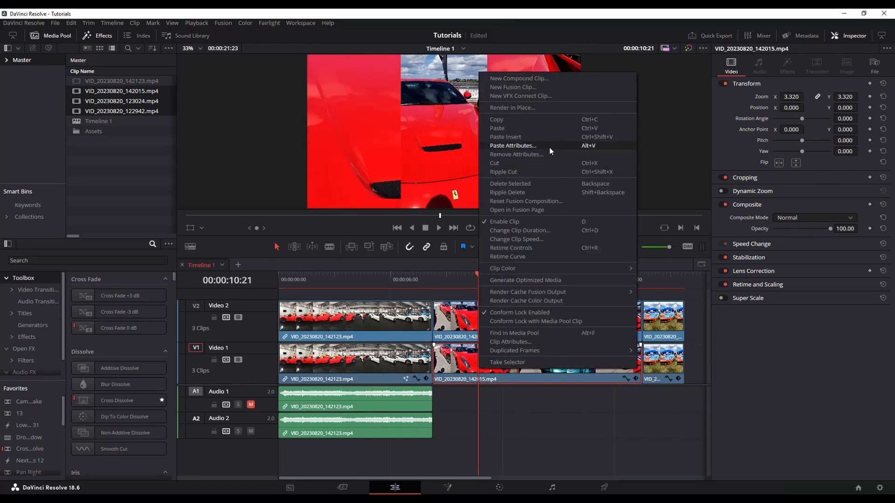
pyautogui.click(531, 146)
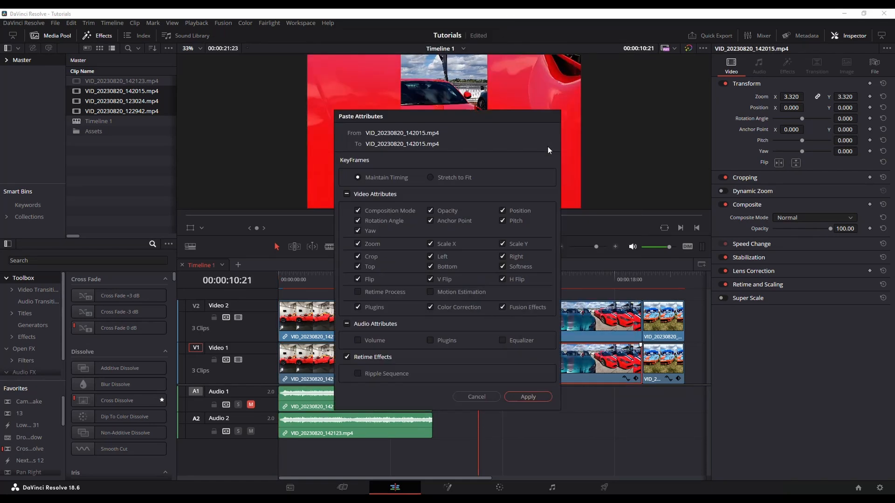
pyautogui.click(529, 396)
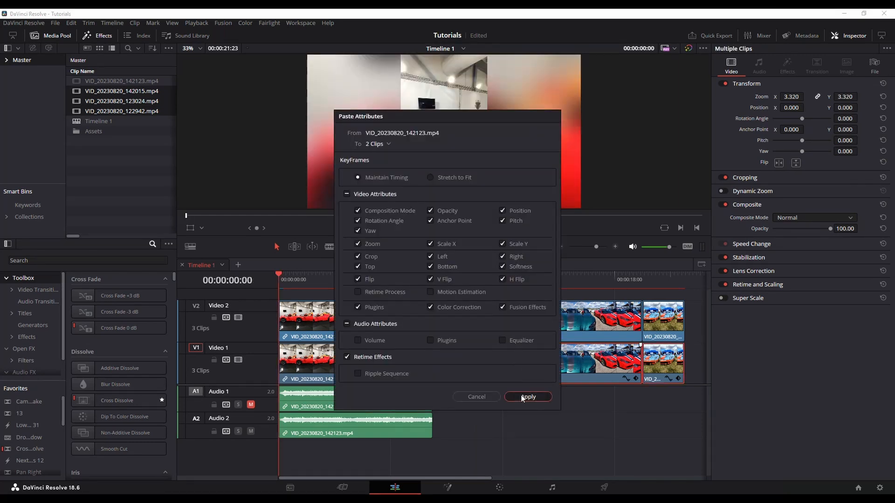
pyautogui.click(522, 397)
pyautogui.click(511, 281)
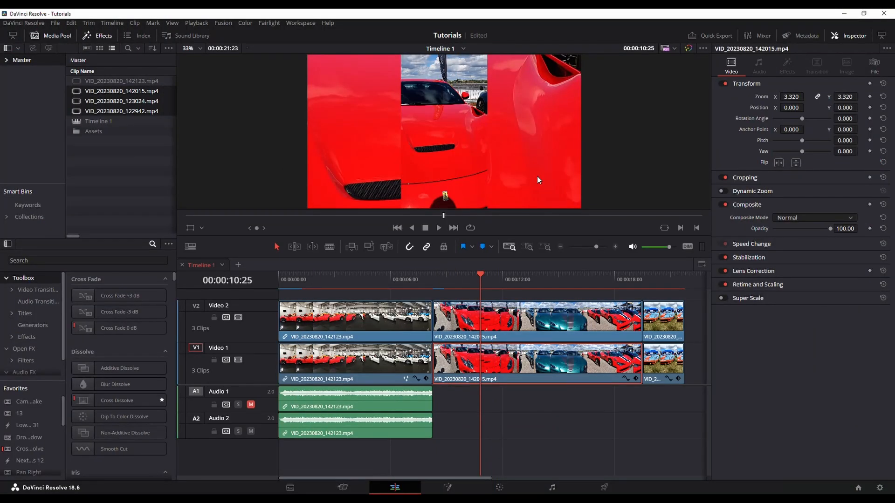
# Set the zoom of all three Video 1 clips to 3.350 and disable the Video 2 track
pyautogui.click(355, 364)
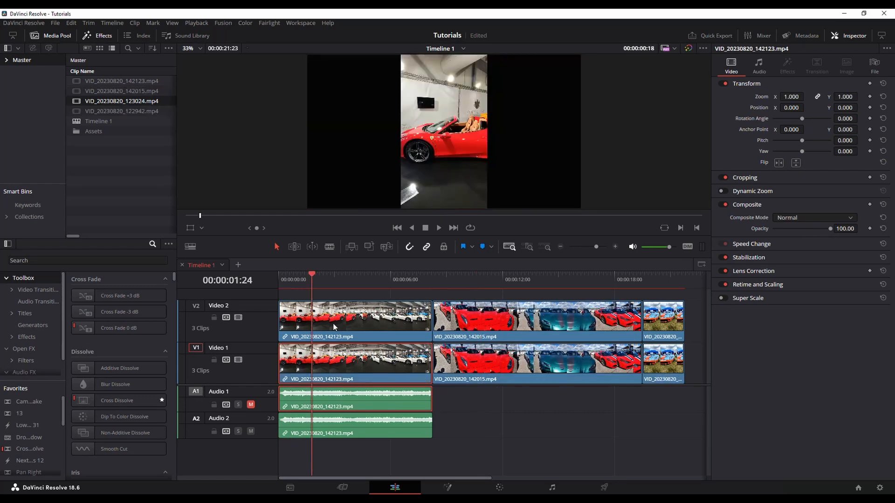
pyautogui.moveTo(311, 280); pyautogui.dragTo(370, 324)
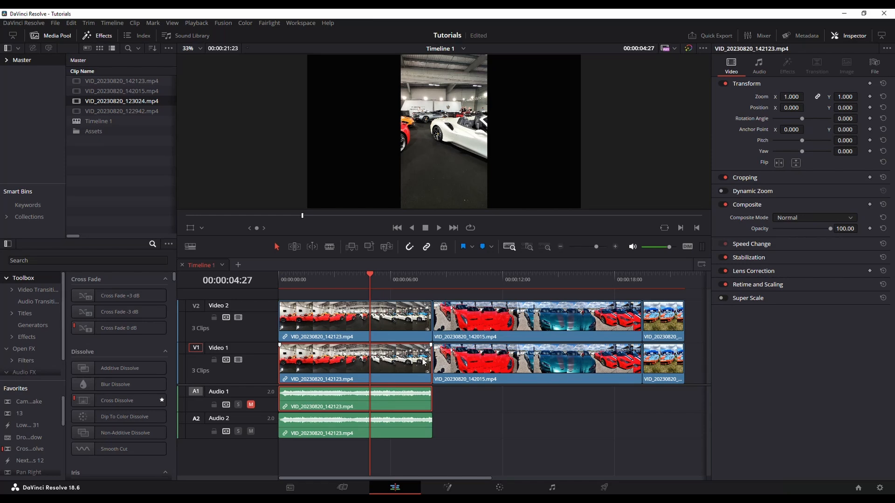
pyautogui.keyDown('ctrl'); pyautogui.click(529, 362); pyautogui.keyUp('ctrl')
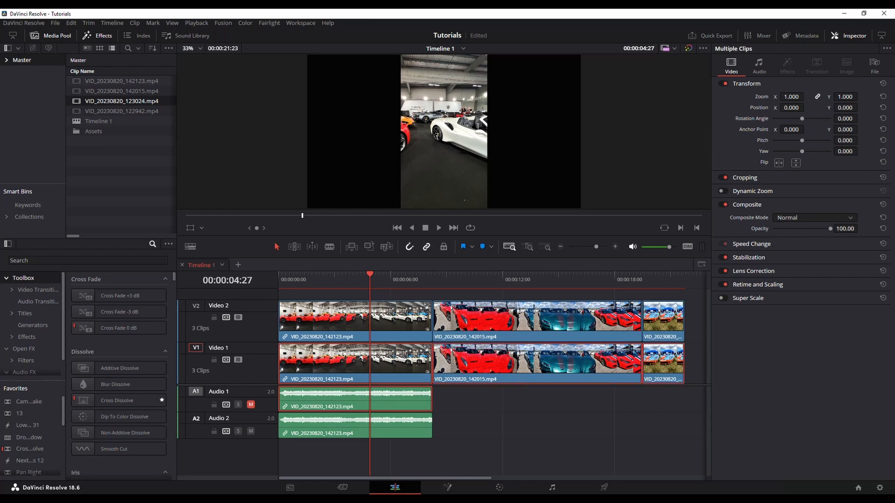
pyautogui.moveTo(783, 97); pyautogui.dragTo(841, 96)
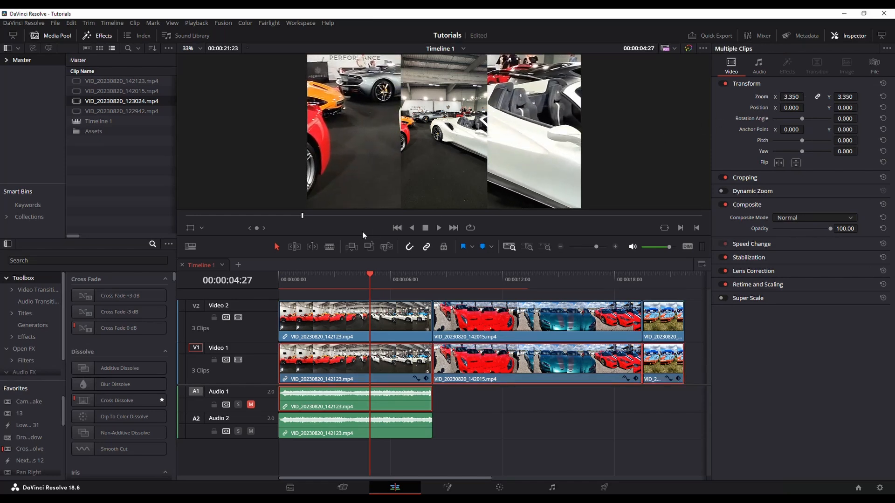
pyautogui.click(238, 317)
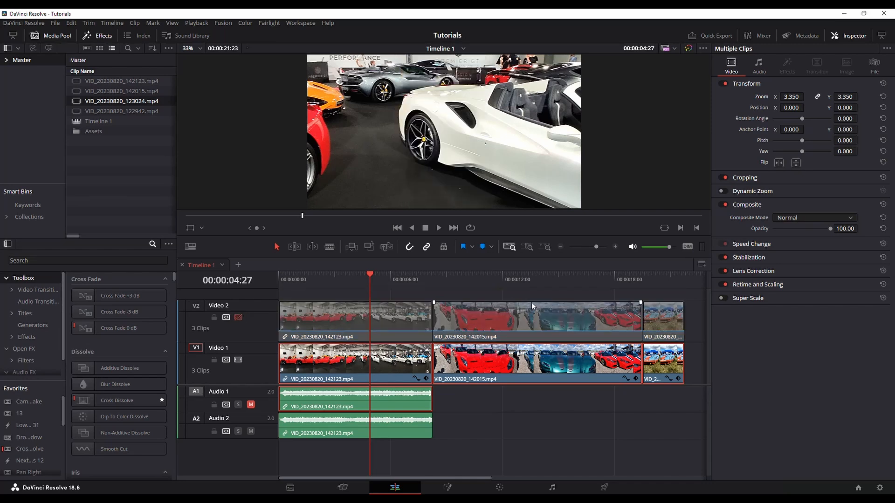
# On the Color page, add the three Video 1 clips to a new group named "blur 2"
pyautogui.click(500, 490)
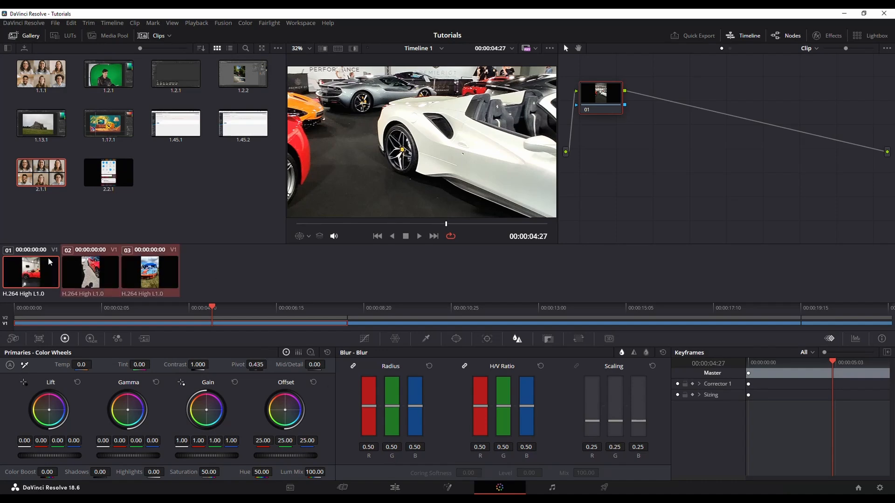
pyautogui.rightClick(147, 266)
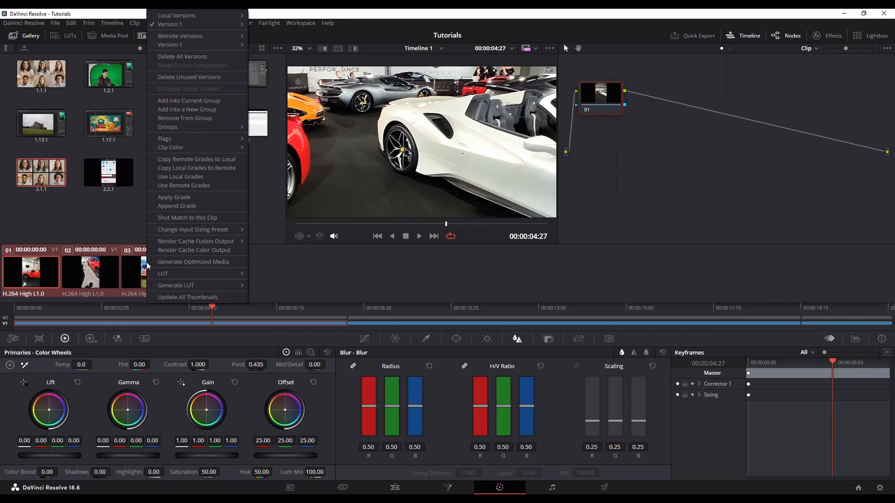
pyautogui.click(189, 109)
pyautogui.write('blur 2')
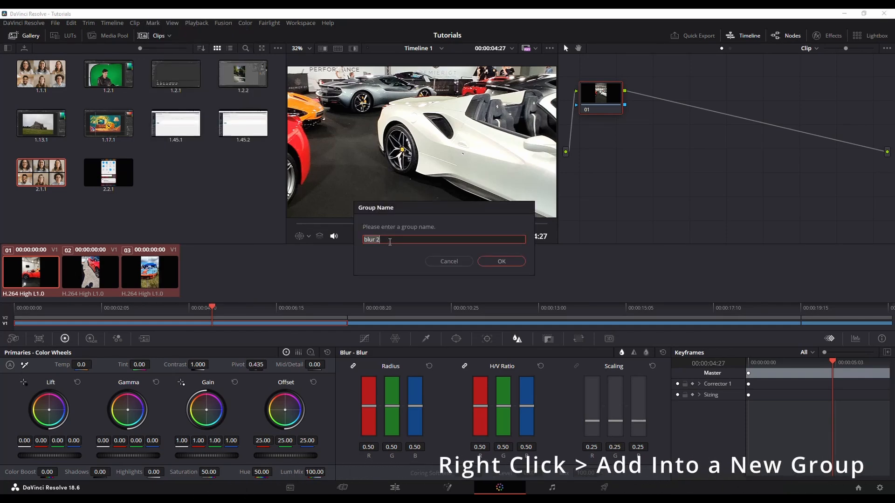
pyautogui.write('blur')
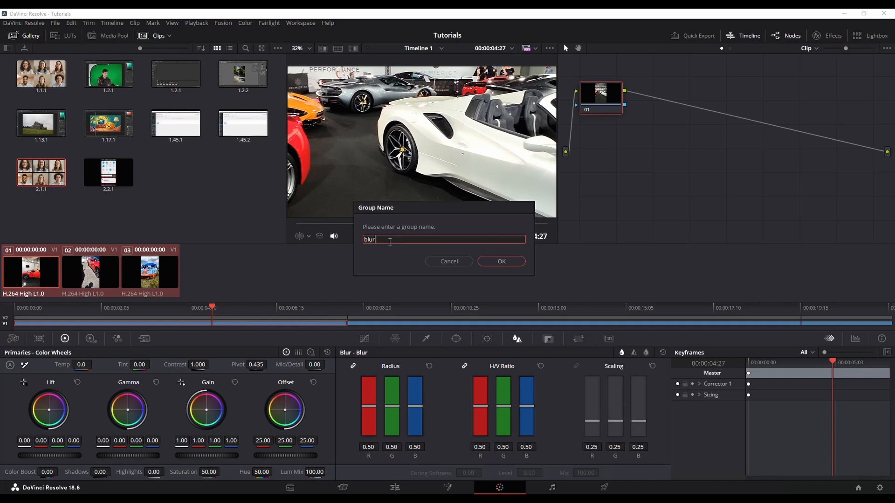
pyautogui.write('2')
pyautogui.click(513, 263)
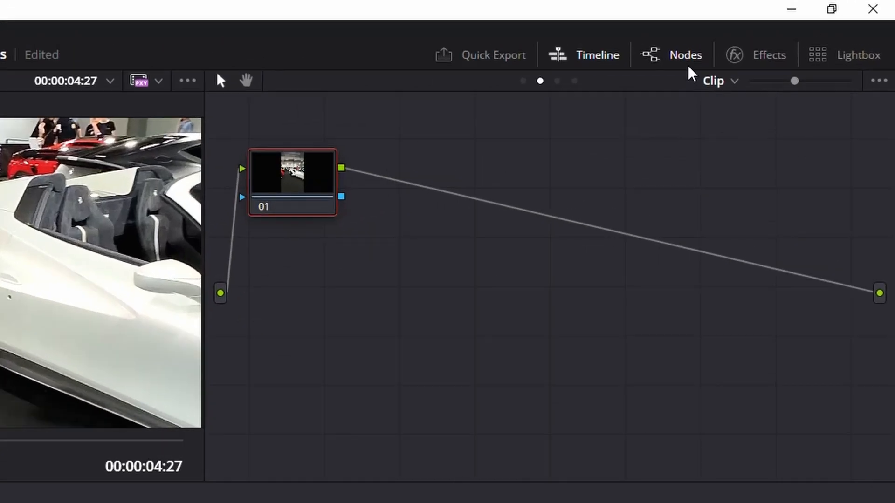
# Switch the node graph to Group Post-Clip and add a serial node after node 01
pyautogui.click(731, 81)
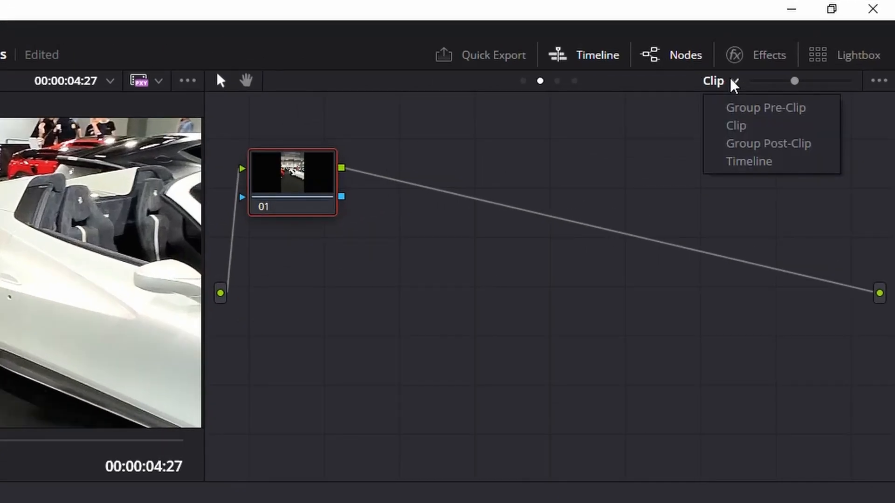
pyautogui.click(756, 144)
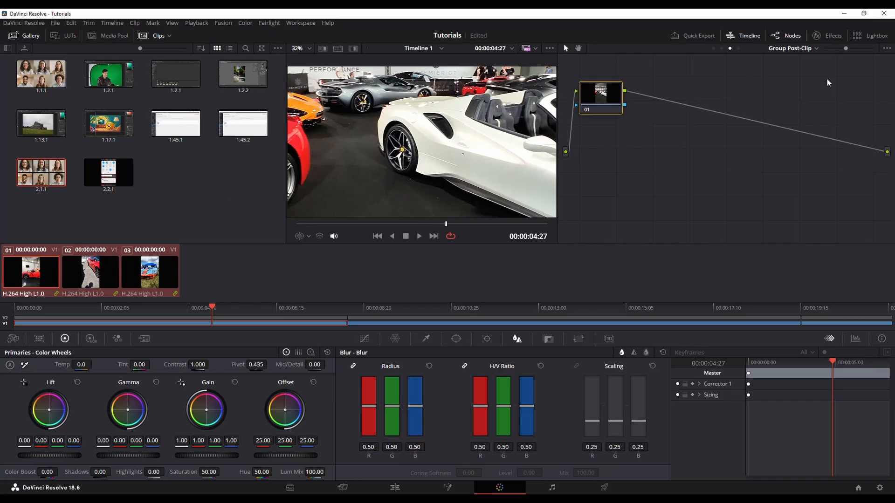
pyautogui.rightClick(623, 98)
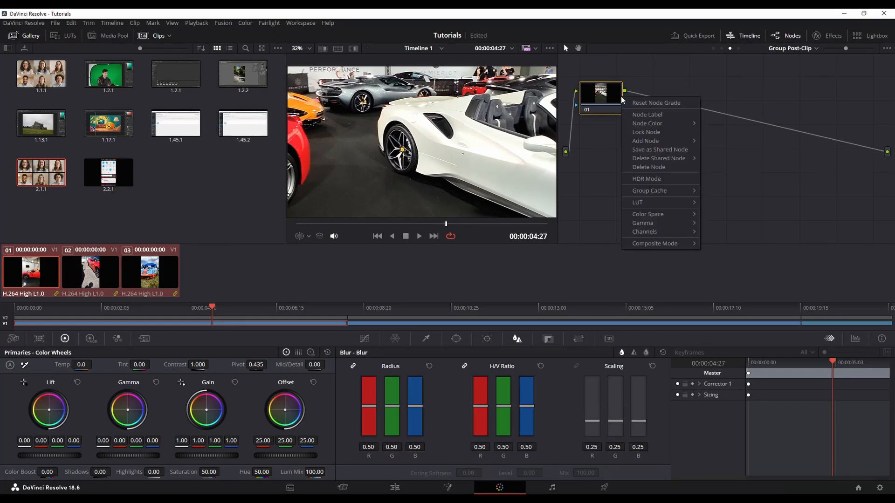
pyautogui.press('Escape')
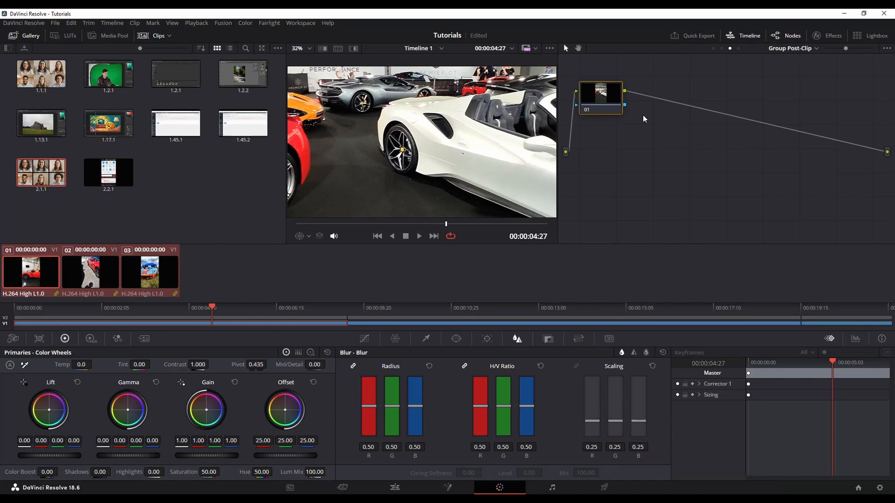
pyautogui.rightClick(621, 99)
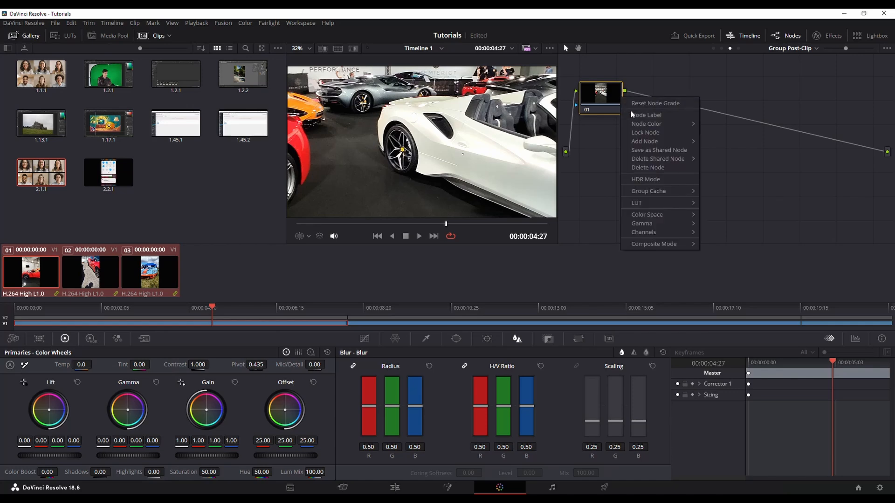
pyautogui.moveTo(639, 143)
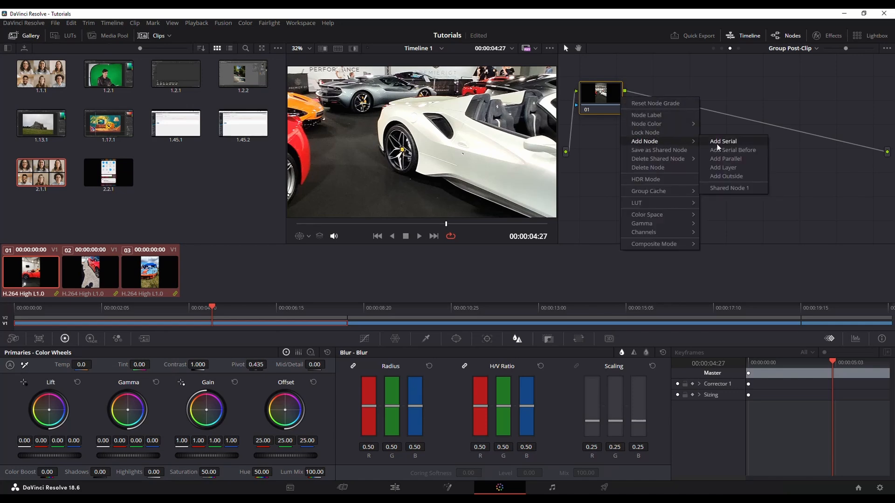
pyautogui.click(681, 84)
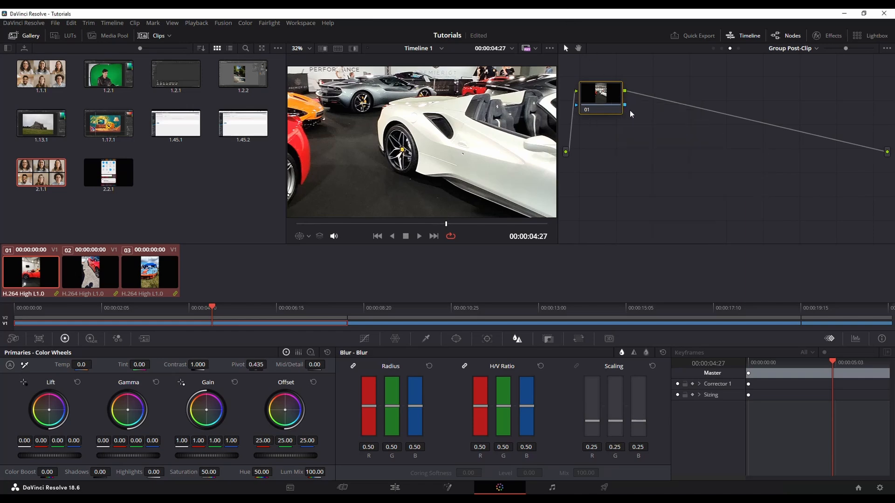
pyautogui.hotkey('alt', 's')
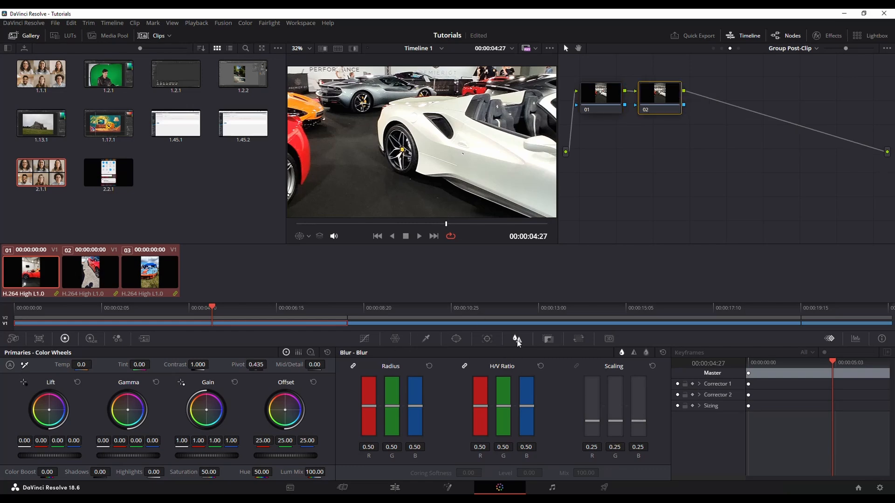
# Set the Blur Radius of node 02 to 2.35 for the red, green and blue channels
pyautogui.click(457, 339)
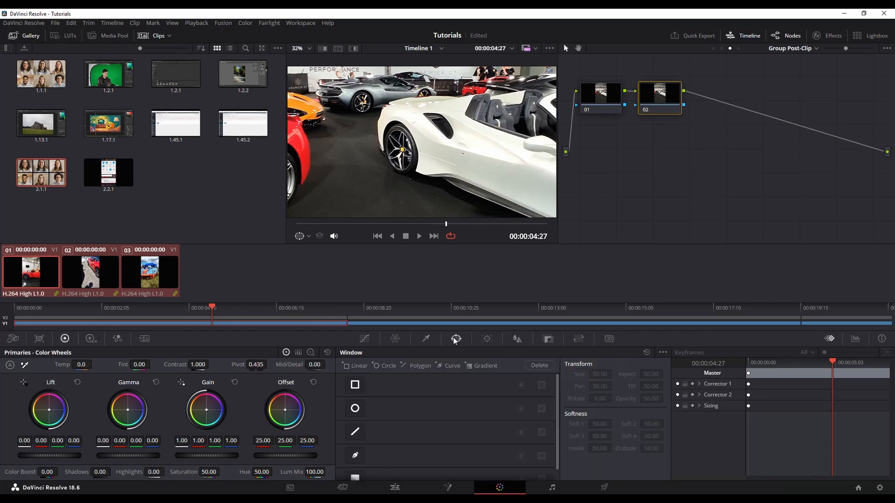
pyautogui.click(517, 339)
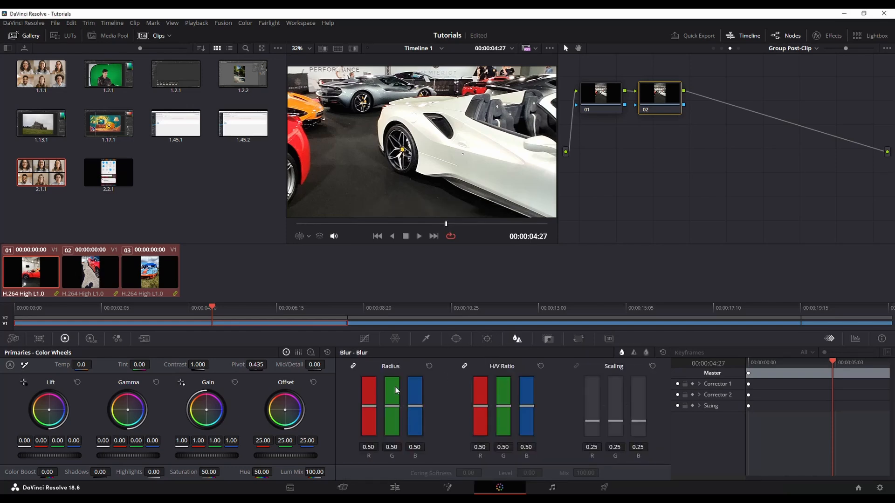
pyautogui.moveTo(394, 408); pyautogui.dragTo(391, 280)
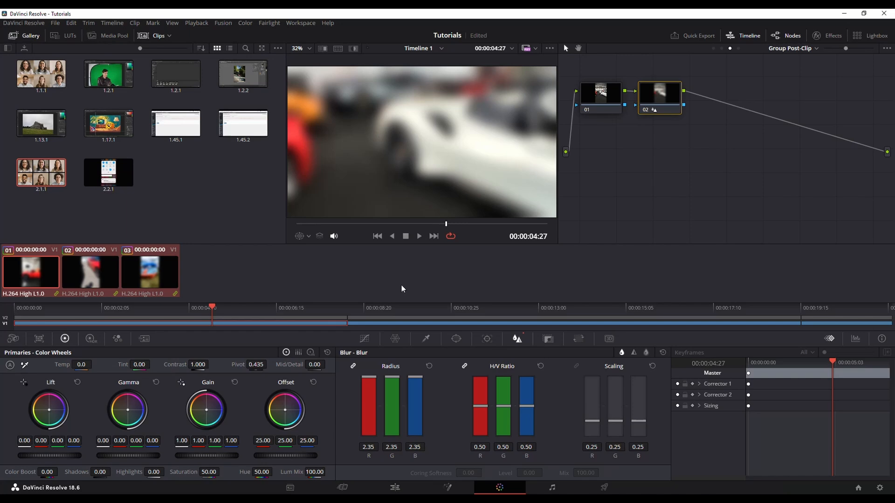
# Re-enable the Video 2 track on the Edit page and review the side bars at several points across the three clips
pyautogui.click(395, 488)
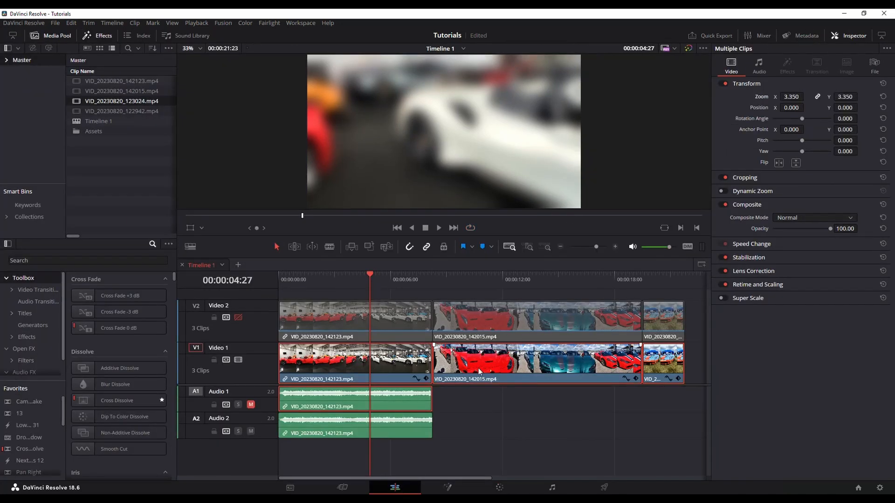
pyautogui.click(238, 318)
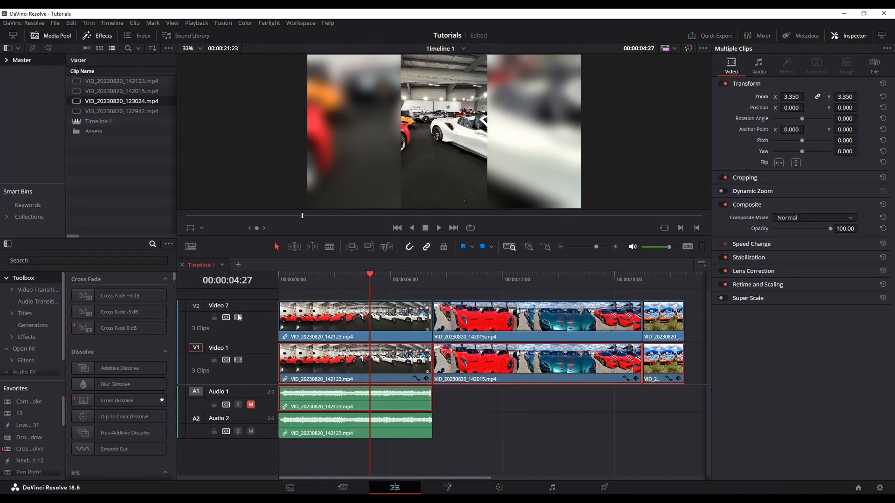
pyautogui.click(474, 280)
pyautogui.click(631, 280)
pyautogui.click(665, 282)
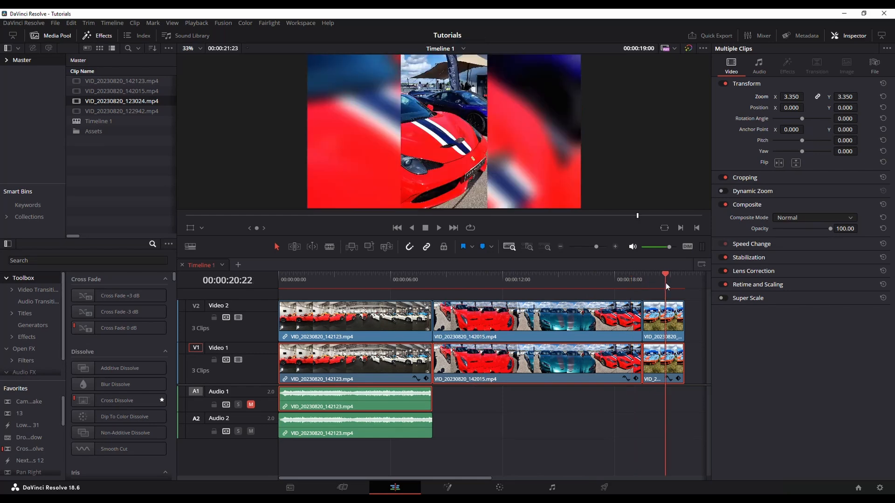
pyautogui.click(481, 281)
pyautogui.click(353, 280)
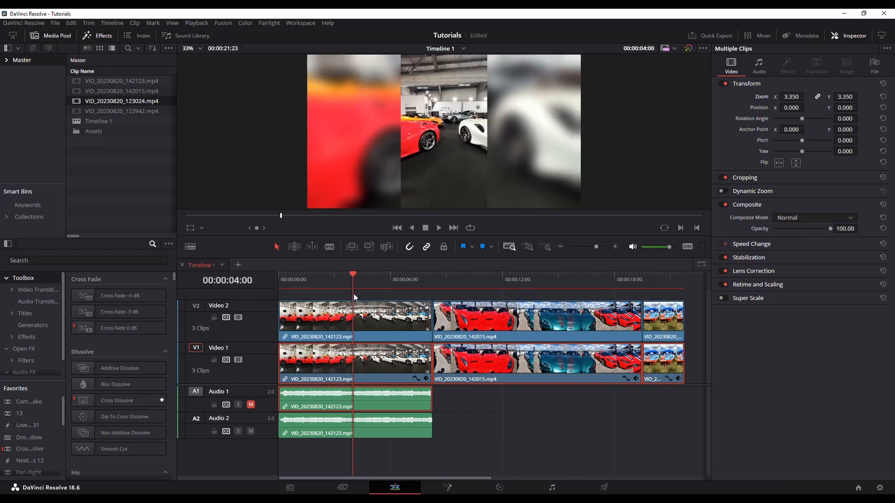
pyautogui.press('Home')
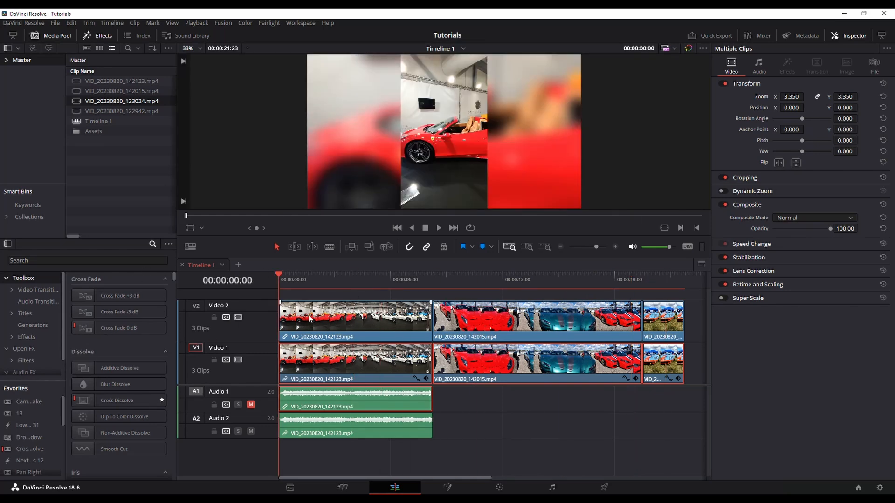